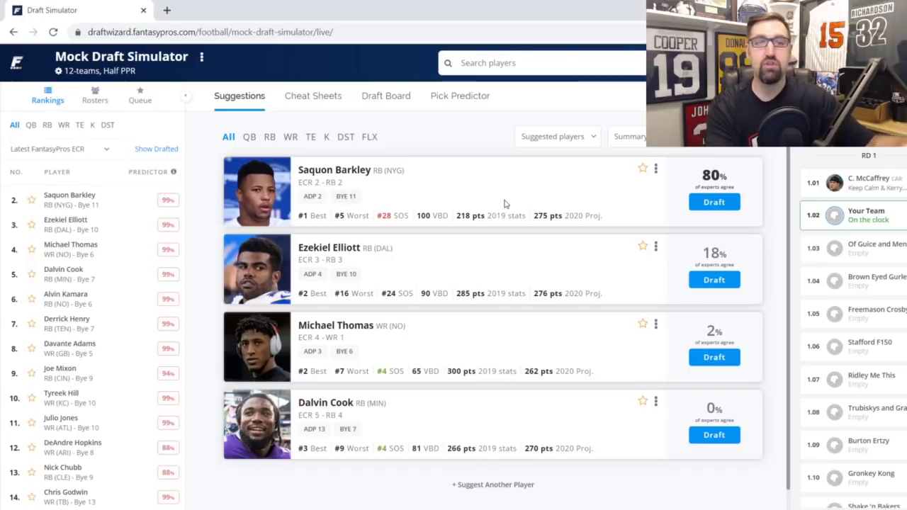
Check the draft board, return to the suggested players, and draft running back Saquon Barkley with pick 1.02.
{"action": "left_click", "coordinate": [377, 100]}
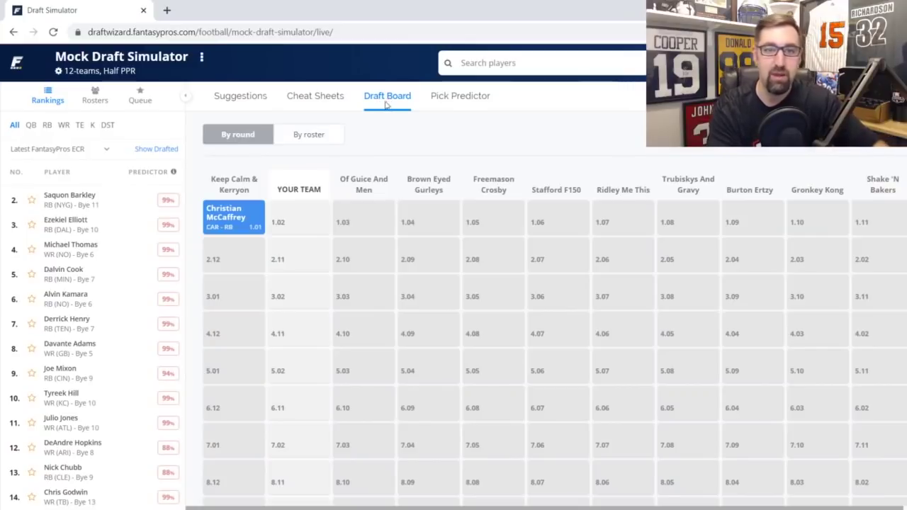
{"action": "left_click", "coordinate": [240, 97]}
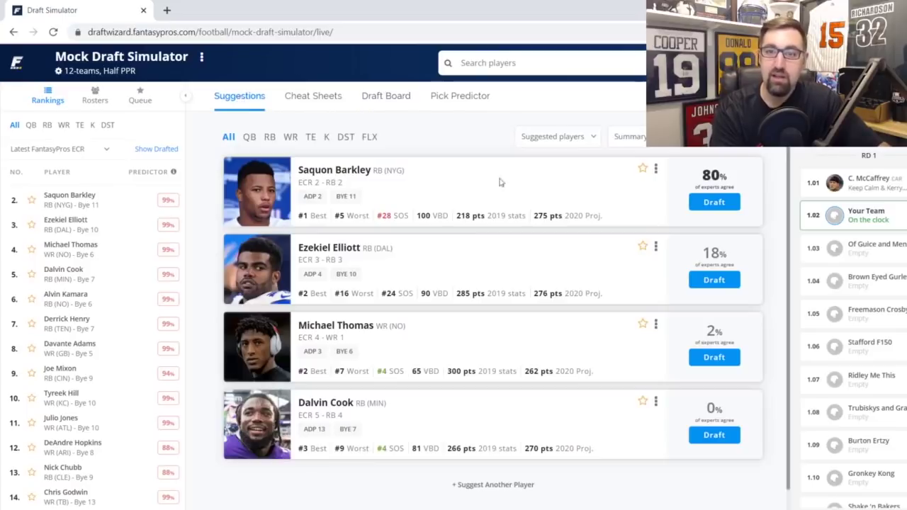
{"action": "left_click", "coordinate": [714, 204]}
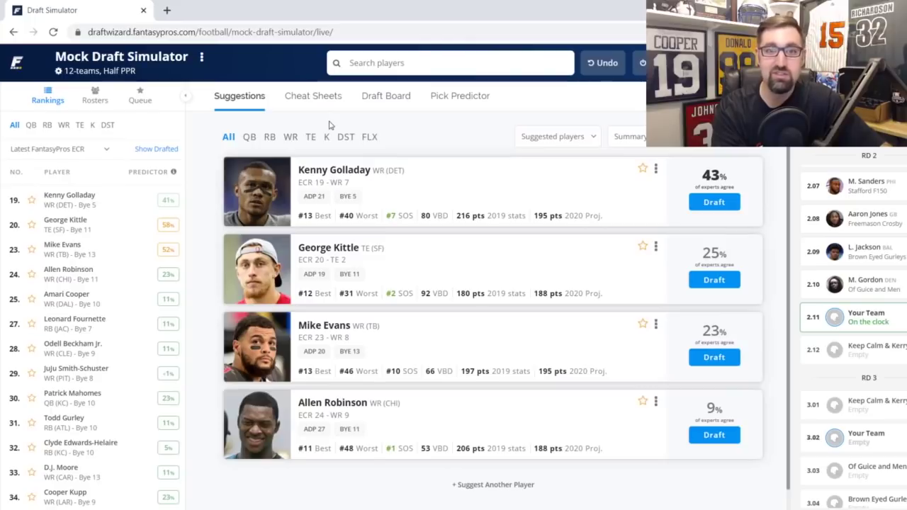
Hide already drafted players on the cheat sheets and draft wide receiver Kenny Golladay with pick 2.11.
{"action": "left_click", "coordinate": [383, 100]}
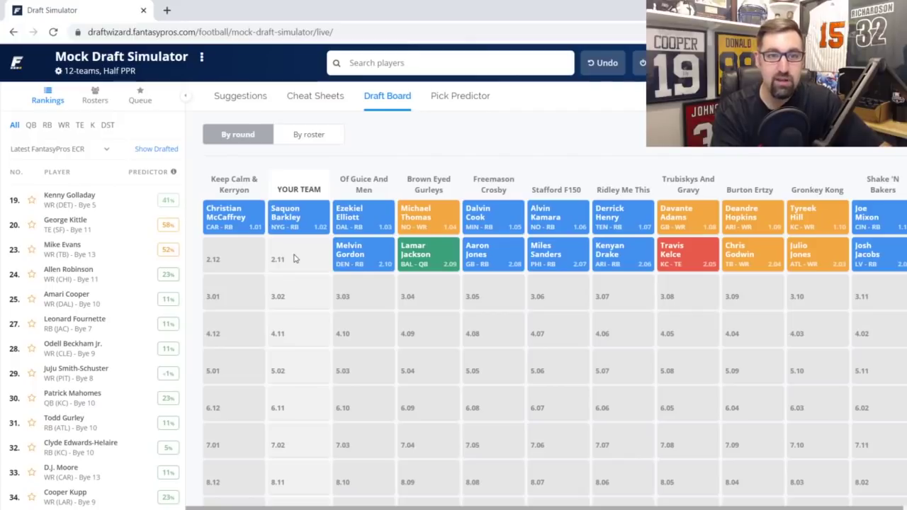
{"action": "left_click", "coordinate": [312, 101]}
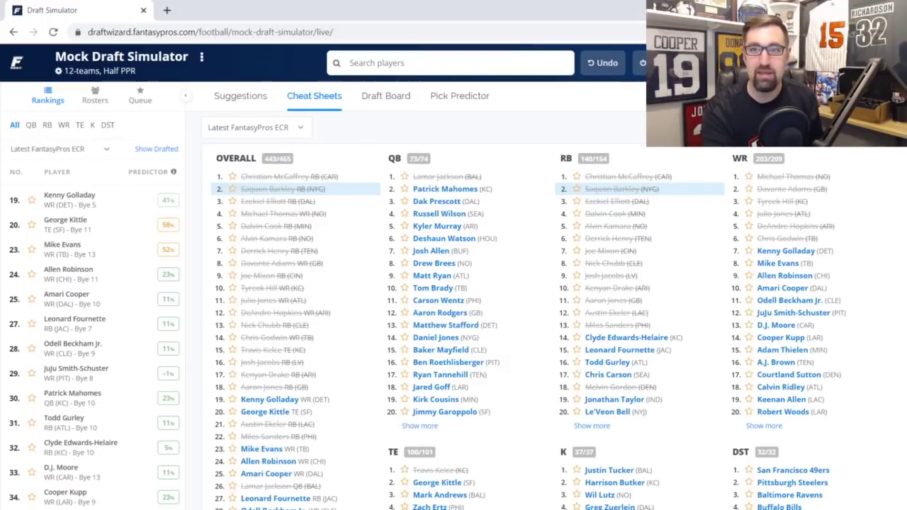
{"action": "left_click", "coordinate": [754, 142]}
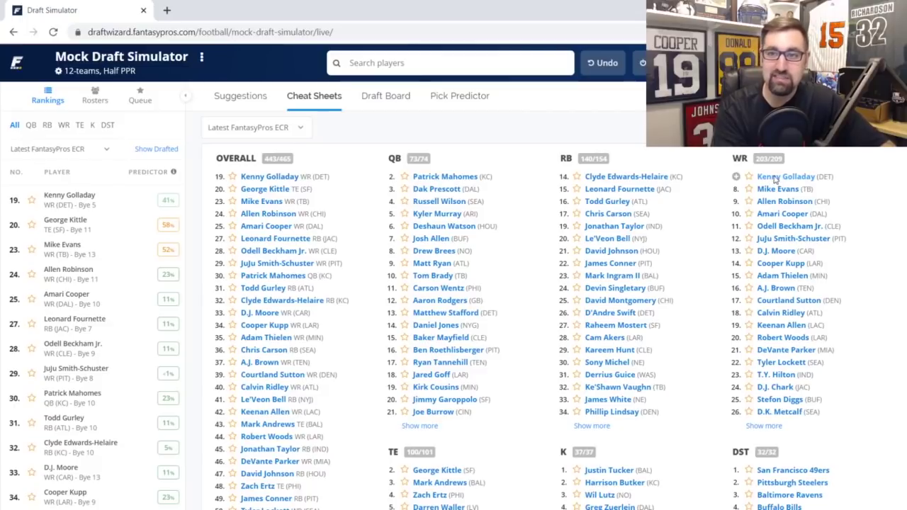
{"action": "left_click", "coordinate": [774, 179]}
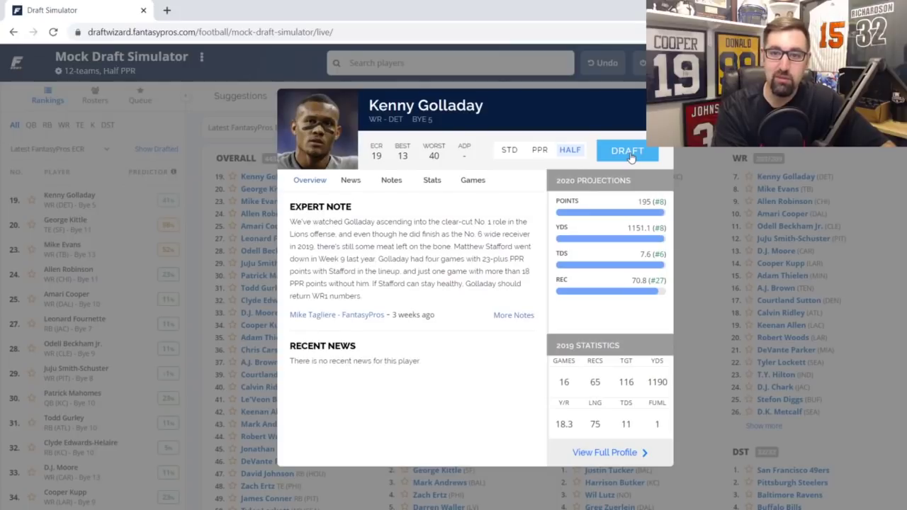
{"action": "left_click", "coordinate": [630, 156]}
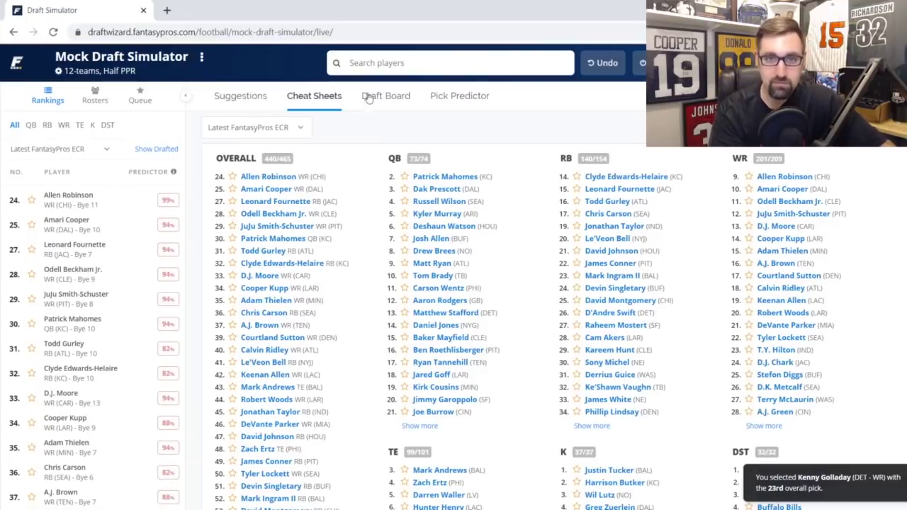
Review the draft board and the cheat sheets, and draft running back Leonard Fournette with pick 3.02.
{"action": "left_click", "coordinate": [397, 99]}
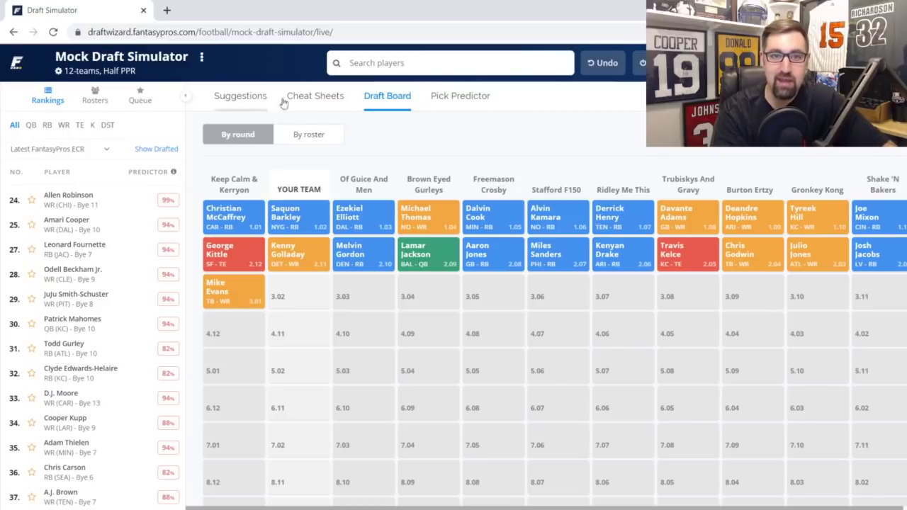
{"action": "left_click", "coordinate": [314, 101]}
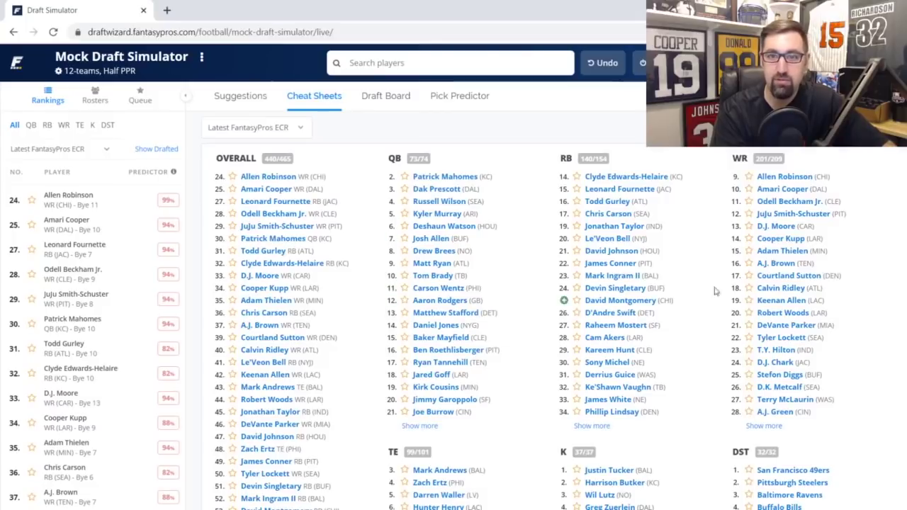
{"action": "mouse_move", "coordinate": [681, 190]}
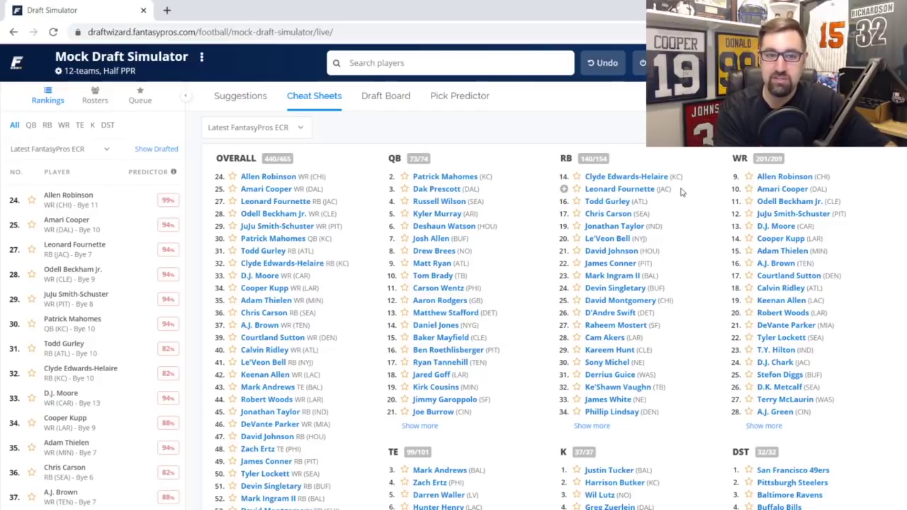
{"action": "left_click", "coordinate": [618, 190]}
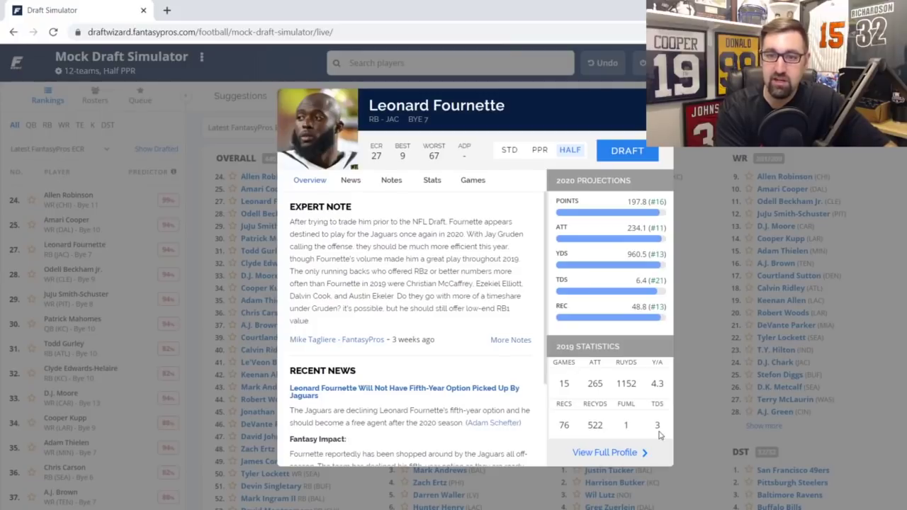
{"action": "left_click", "coordinate": [638, 152]}
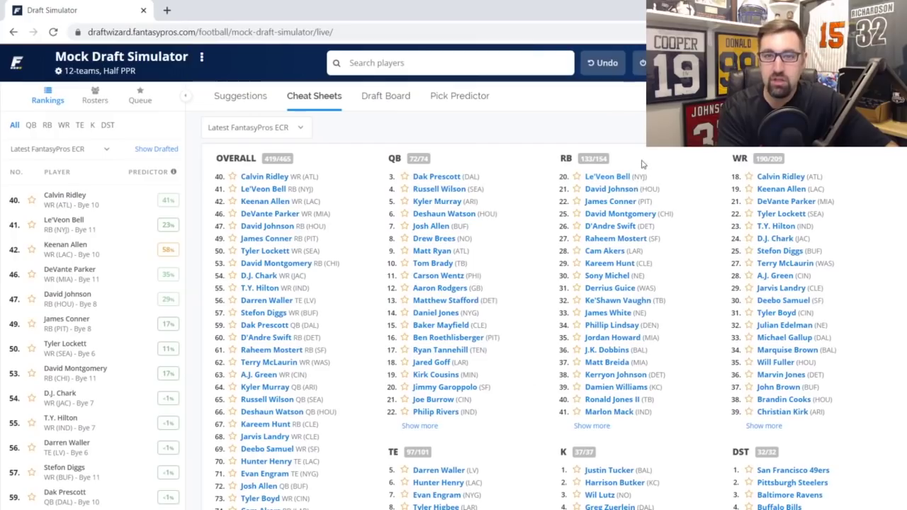
Compare the round-by-round draft board with the available players by position, and draft wide receiver Keenan Allen with pick 4.11.
{"action": "left_click", "coordinate": [376, 97]}
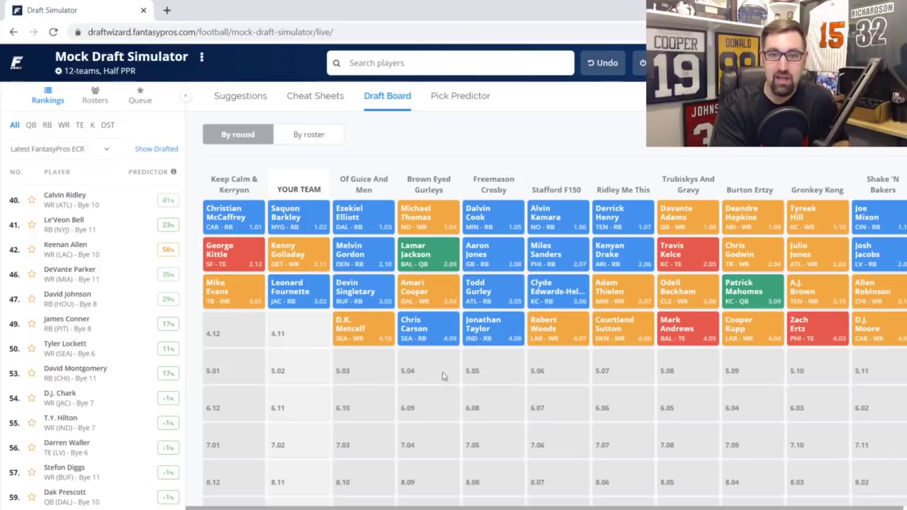
{"action": "left_click", "coordinate": [317, 99]}
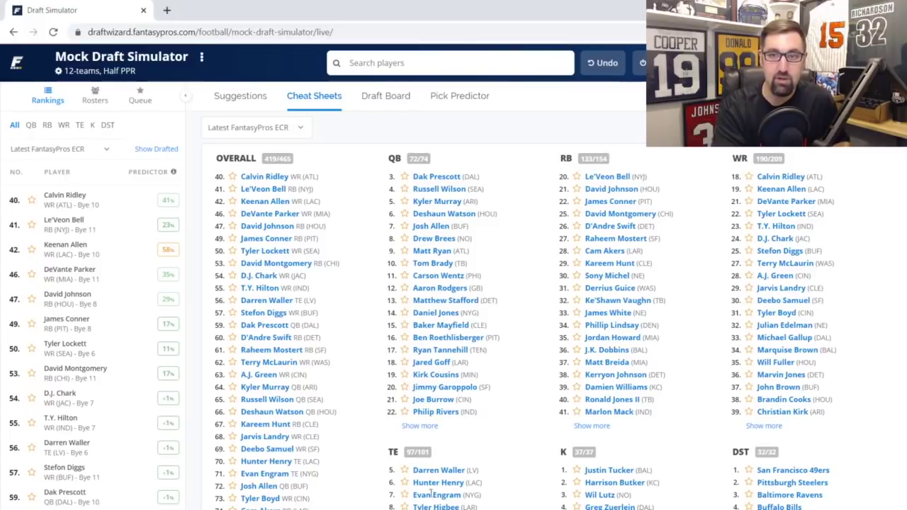
{"action": "left_click", "coordinate": [389, 99]}
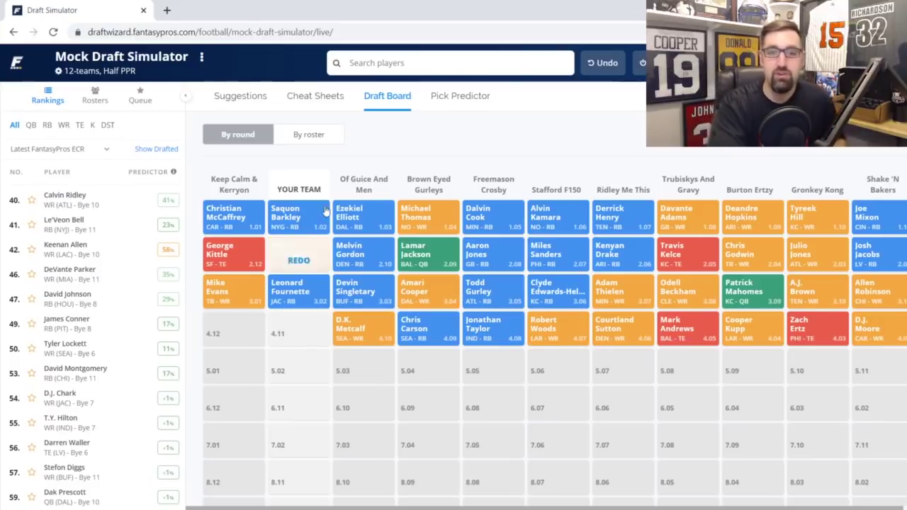
{"action": "left_click", "coordinate": [314, 99]}
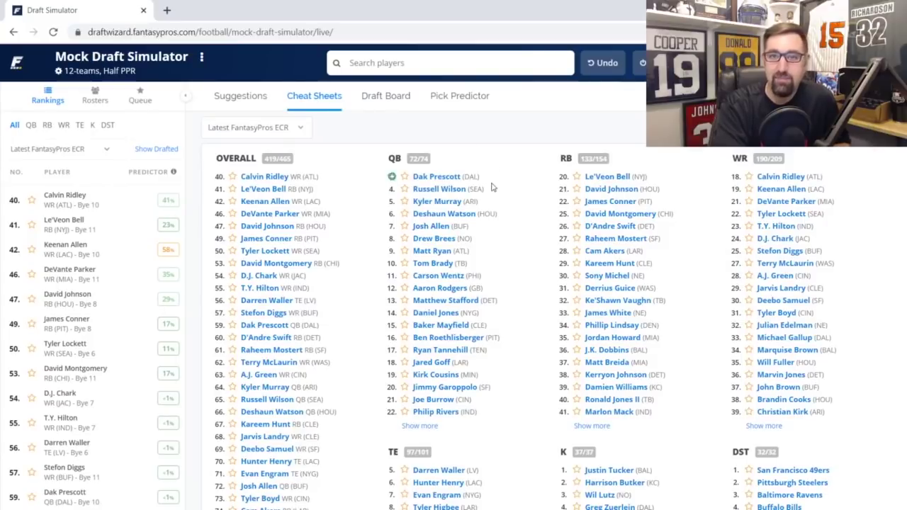
{"action": "scroll", "coordinate": [780, 355], "scroll_direction": "down", "scroll_amount": 3}
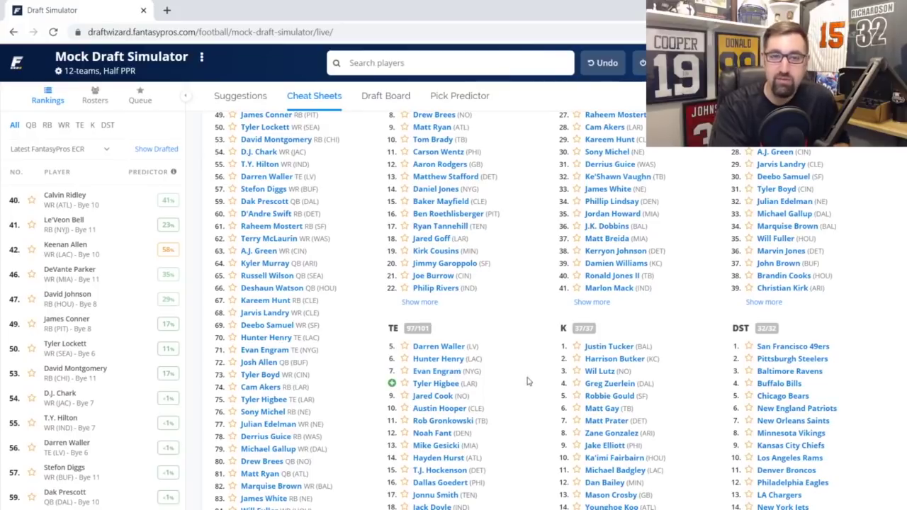
{"action": "scroll", "coordinate": [528, 381], "scroll_direction": "up", "scroll_amount": 3}
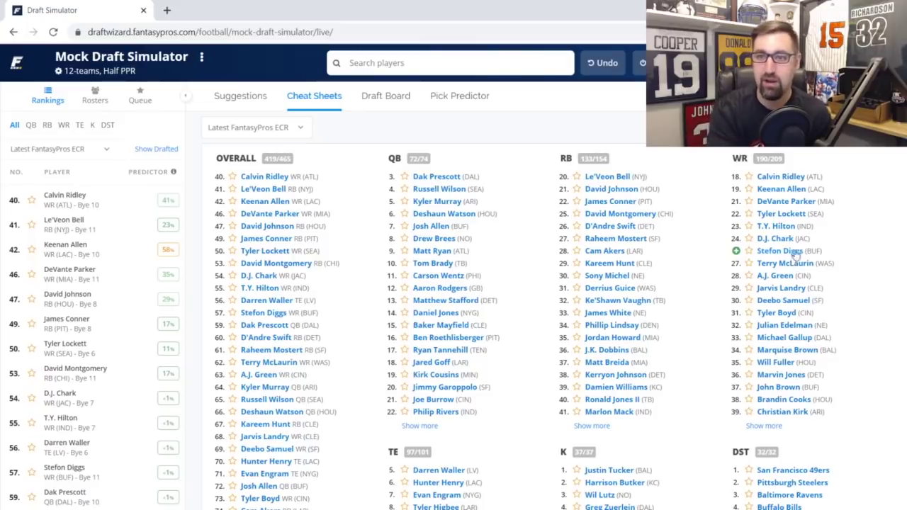
{"action": "left_click", "coordinate": [773, 189]}
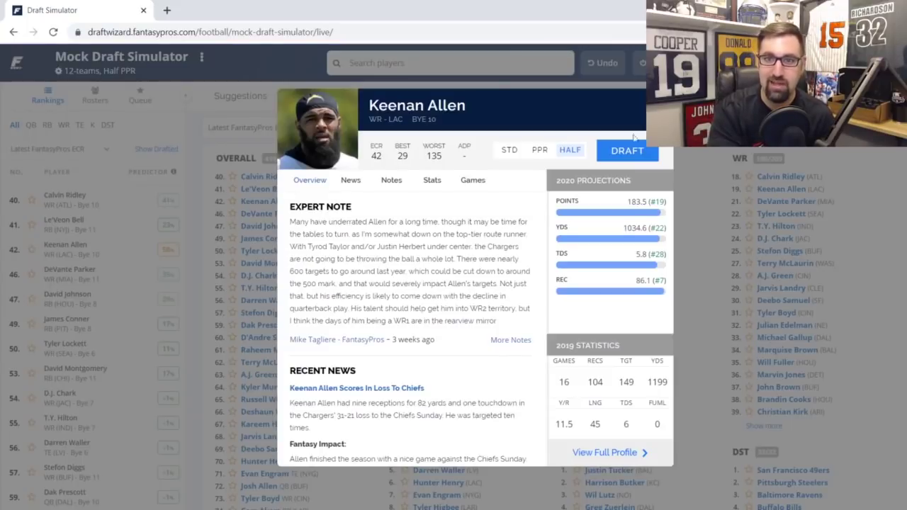
{"action": "left_click", "coordinate": [631, 155]}
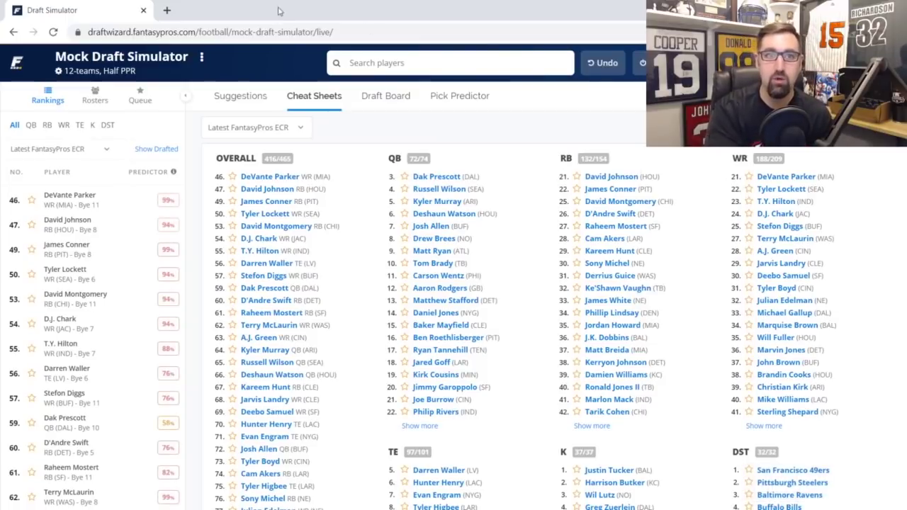
Check the team's picks on the draft board and draft wide receiver DeVante Parker with pick 5.02.
{"action": "left_click", "coordinate": [394, 105]}
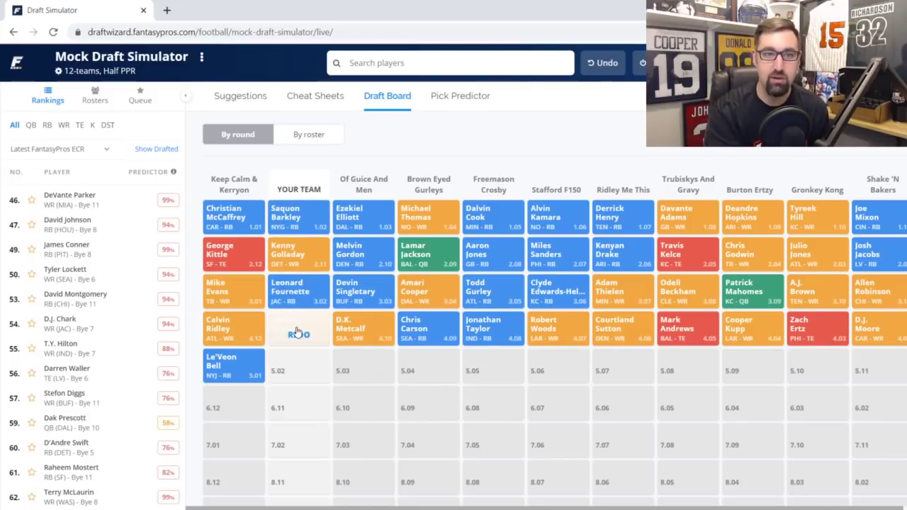
{"action": "left_click", "coordinate": [324, 100]}
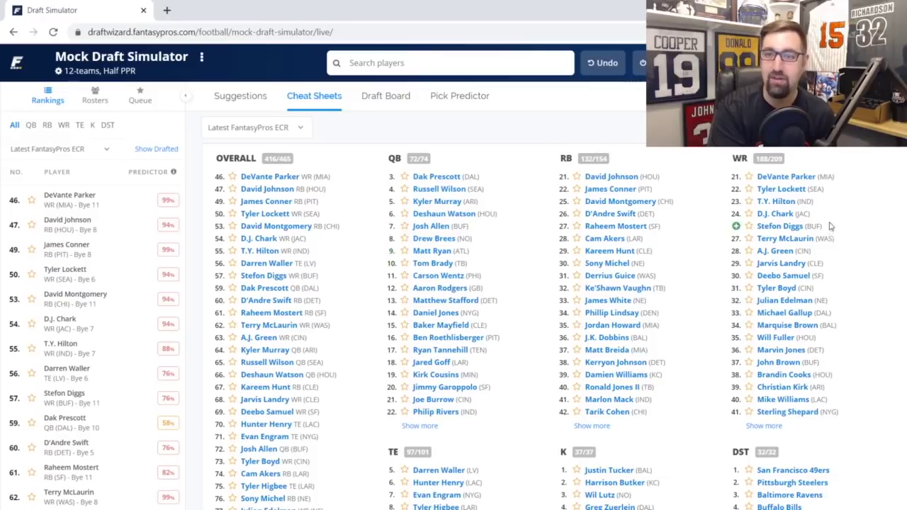
{"action": "left_click", "coordinate": [773, 178]}
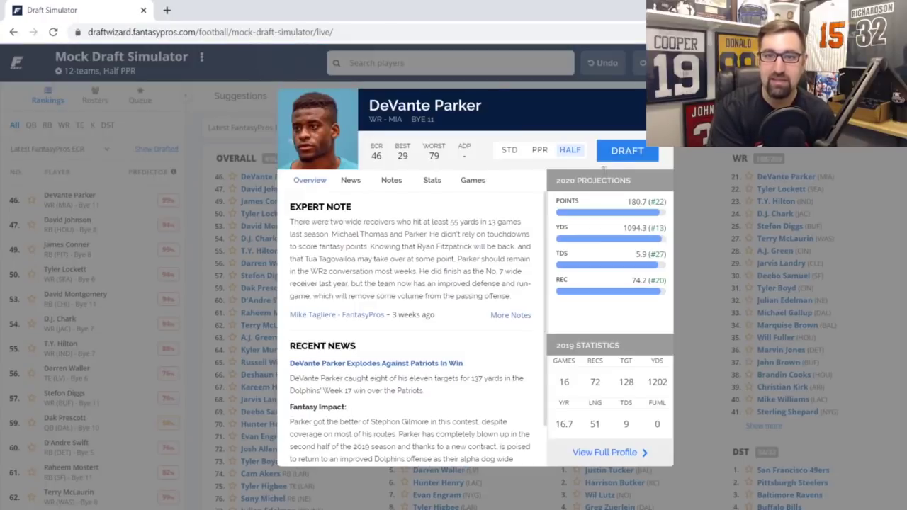
{"action": "left_click", "coordinate": [624, 160]}
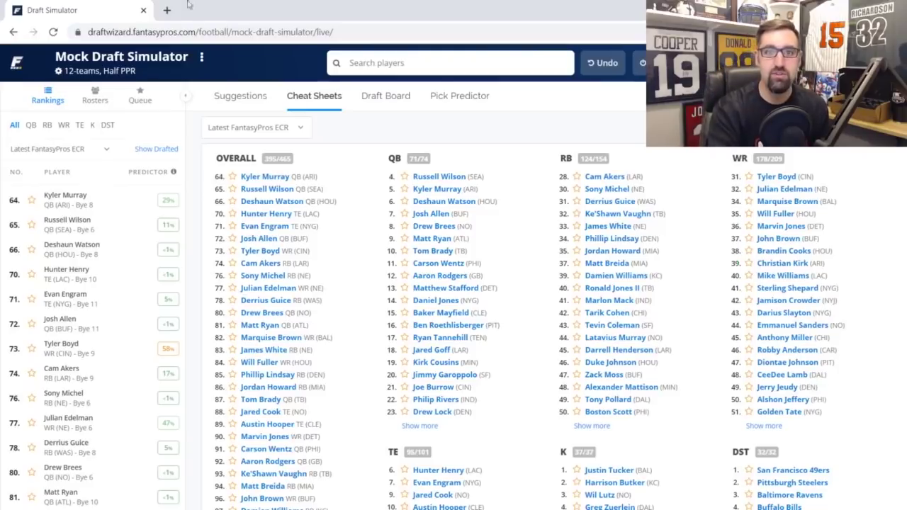
Review the first six rounds on the draft board and draft running back Sony Michel from the cheat sheets with pick 6.11.
{"action": "left_click", "coordinate": [391, 101]}
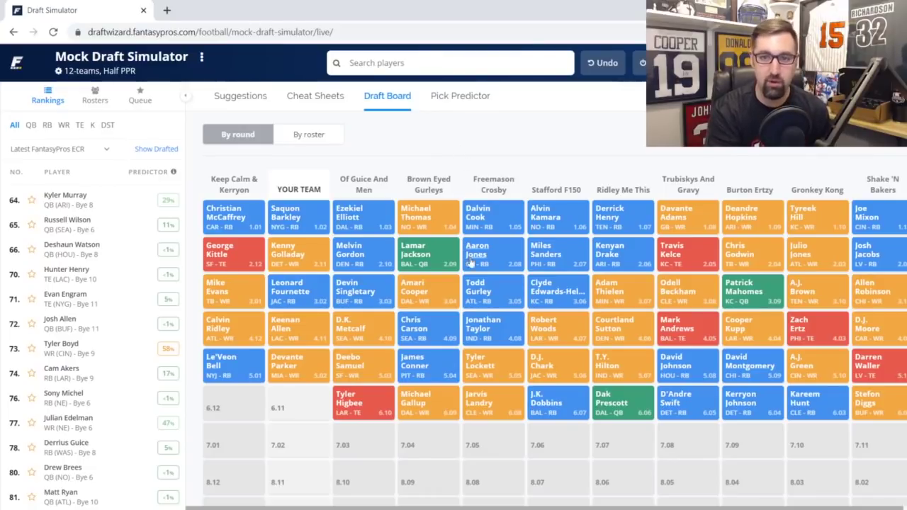
{"action": "scroll", "coordinate": [408, 311], "scroll_direction": "down", "scroll_amount": 1}
{"action": "scroll", "coordinate": [408, 310], "scroll_direction": "down", "scroll_amount": 1}
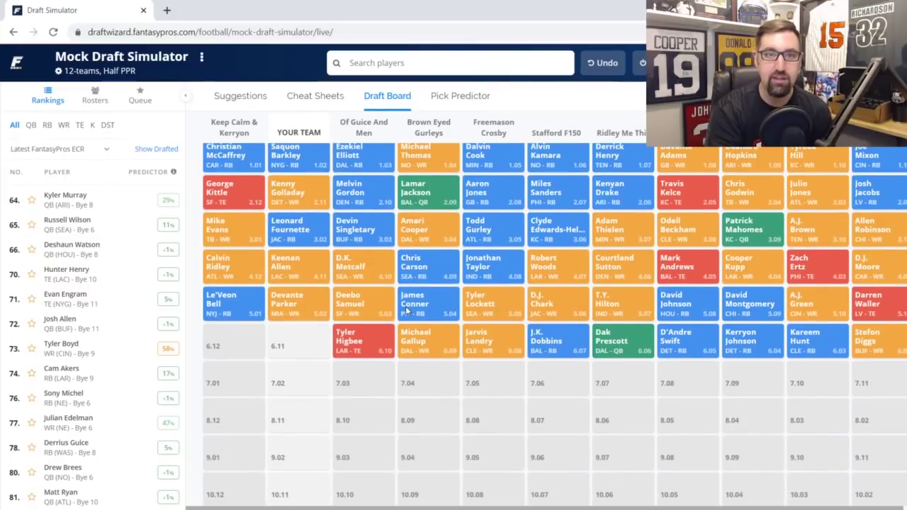
{"action": "scroll", "coordinate": [407, 311], "scroll_direction": "up", "scroll_amount": 2}
{"action": "left_click", "coordinate": [326, 102]}
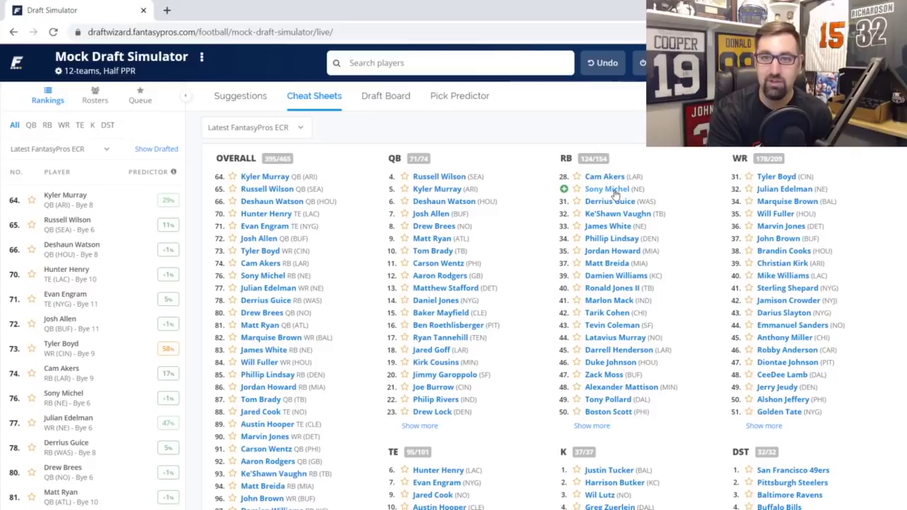
{"action": "left_click", "coordinate": [614, 192]}
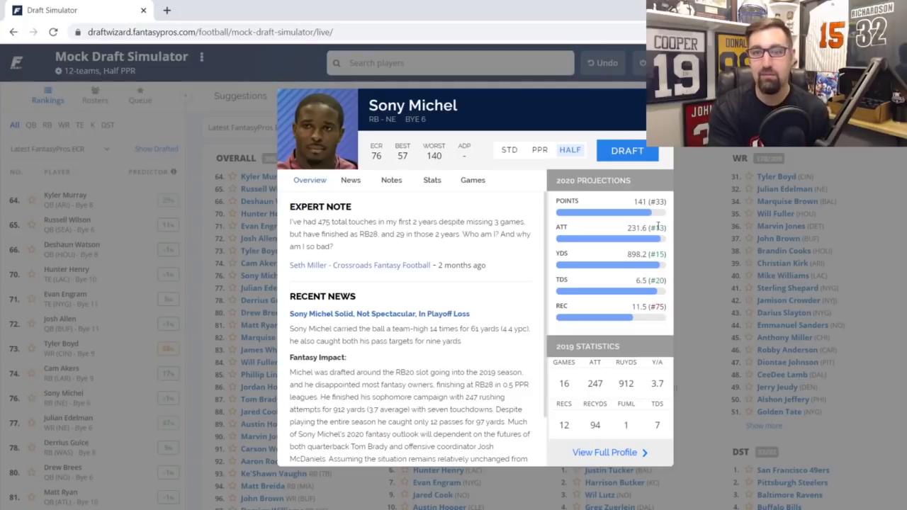
{"action": "left_click", "coordinate": [640, 157]}
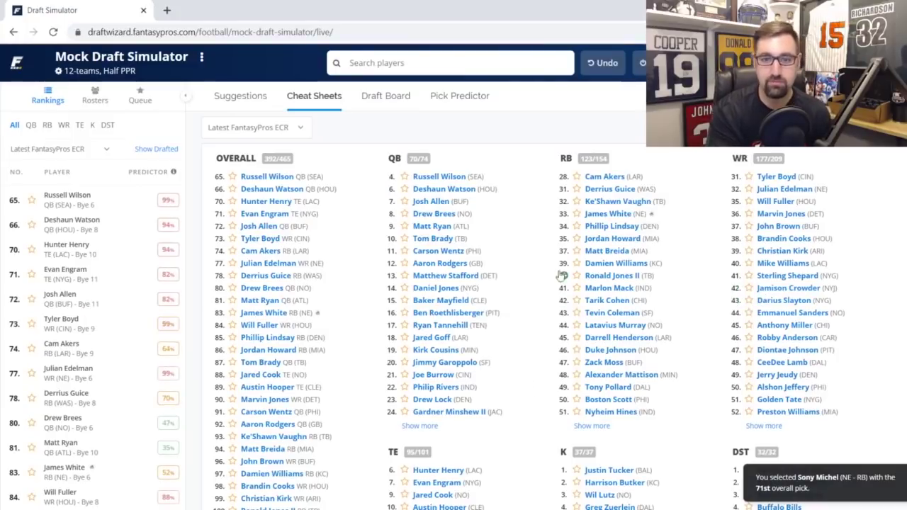
Look over the remaining quarterbacks and tight ends on the cheat sheets and draft tight end Evan Engram with pick 7.02.
{"action": "scroll", "coordinate": [507, 260], "scroll_direction": "down", "scroll_amount": 1}
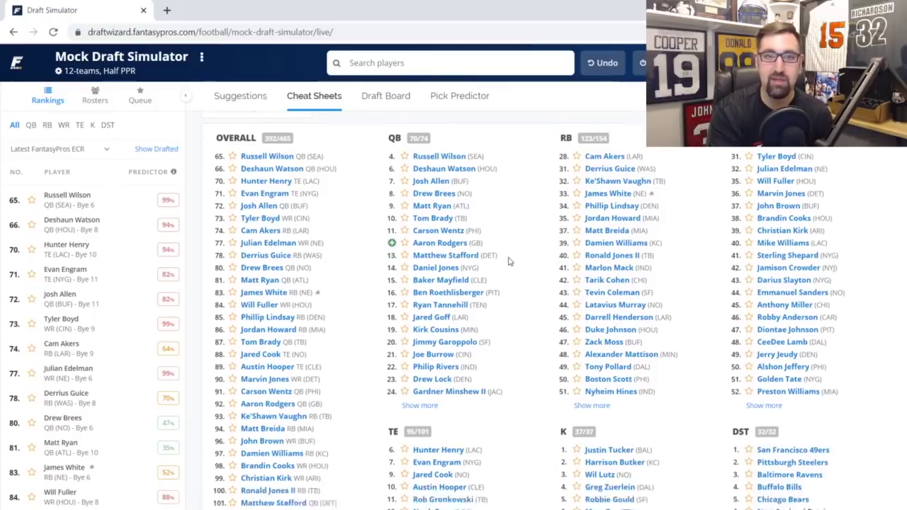
{"action": "scroll", "coordinate": [507, 260], "scroll_direction": "up", "scroll_amount": 1}
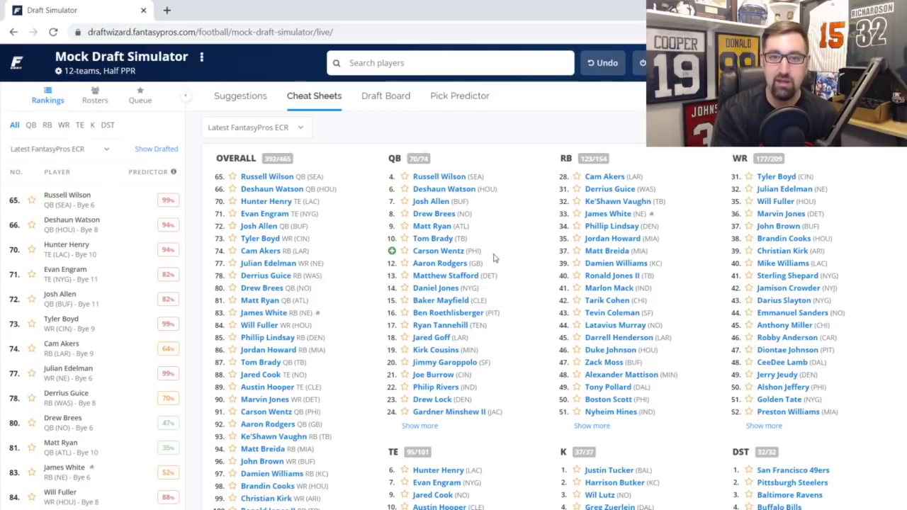
{"action": "scroll", "coordinate": [536, 356], "scroll_direction": "down", "scroll_amount": 1}
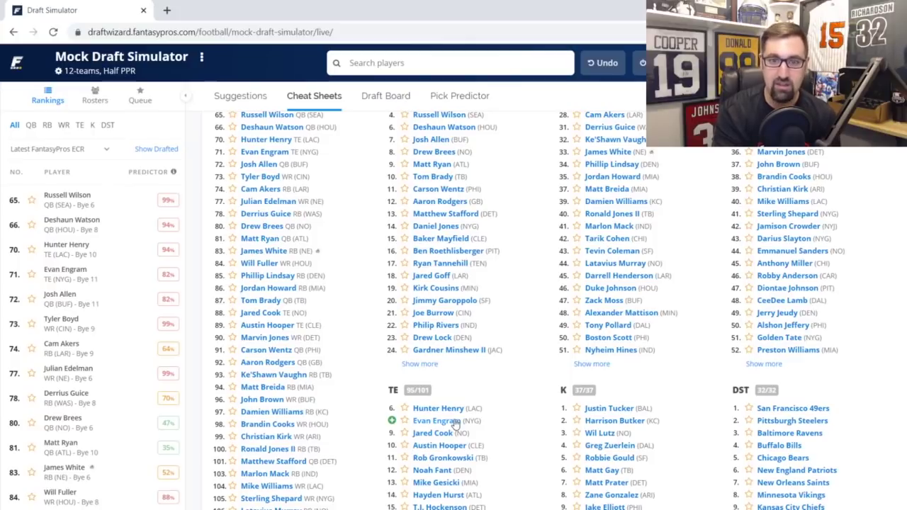
{"action": "left_click", "coordinate": [436, 421]}
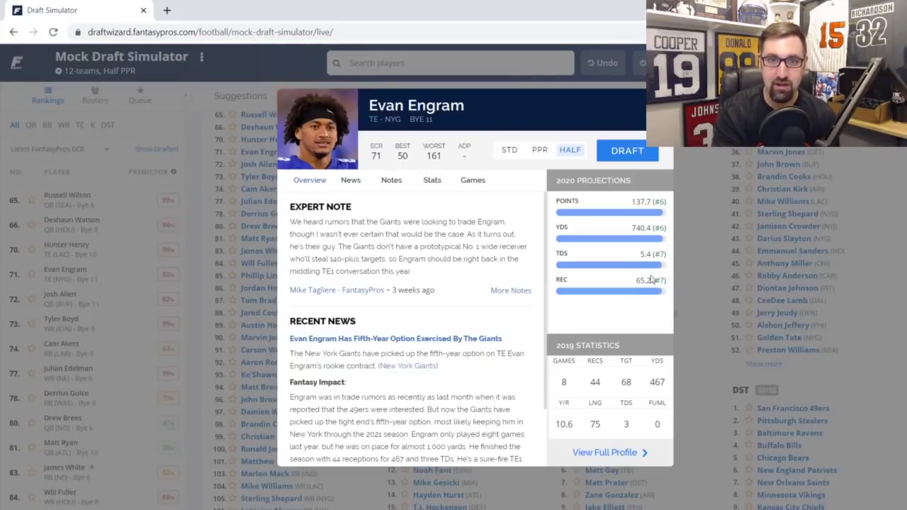
{"action": "left_click", "coordinate": [624, 161]}
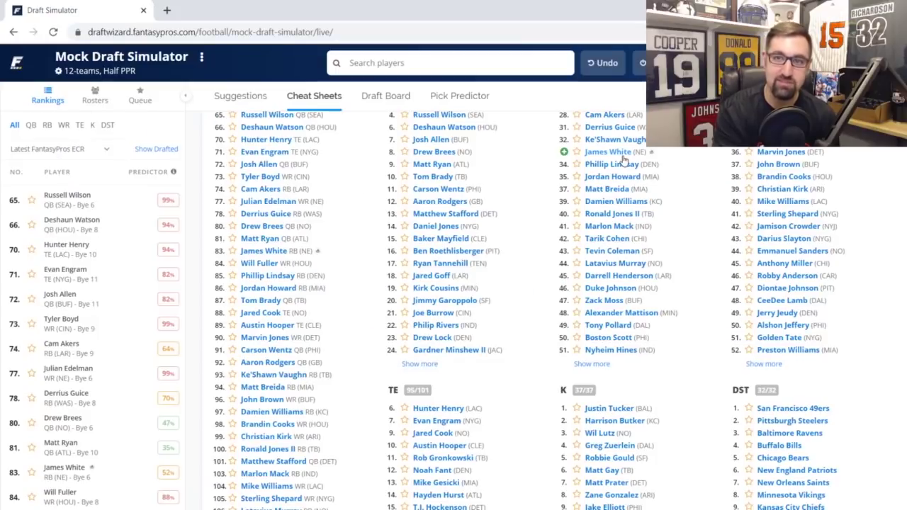